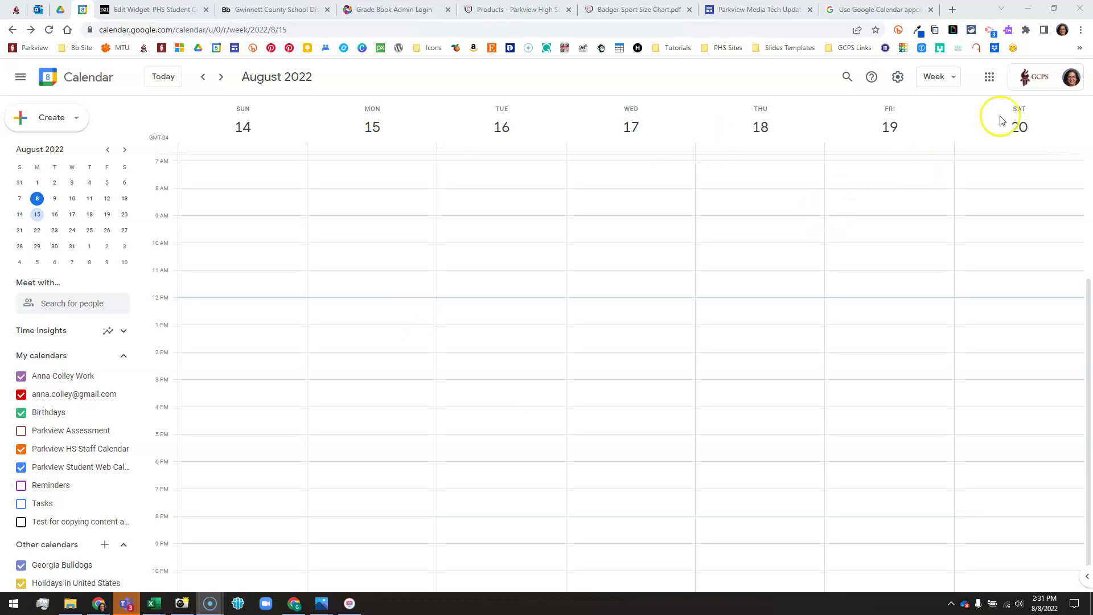
Step: Draft a Monday, August 15 event from 7:00 to 11:00am titled 'Appointment'
left_click(987, 78)
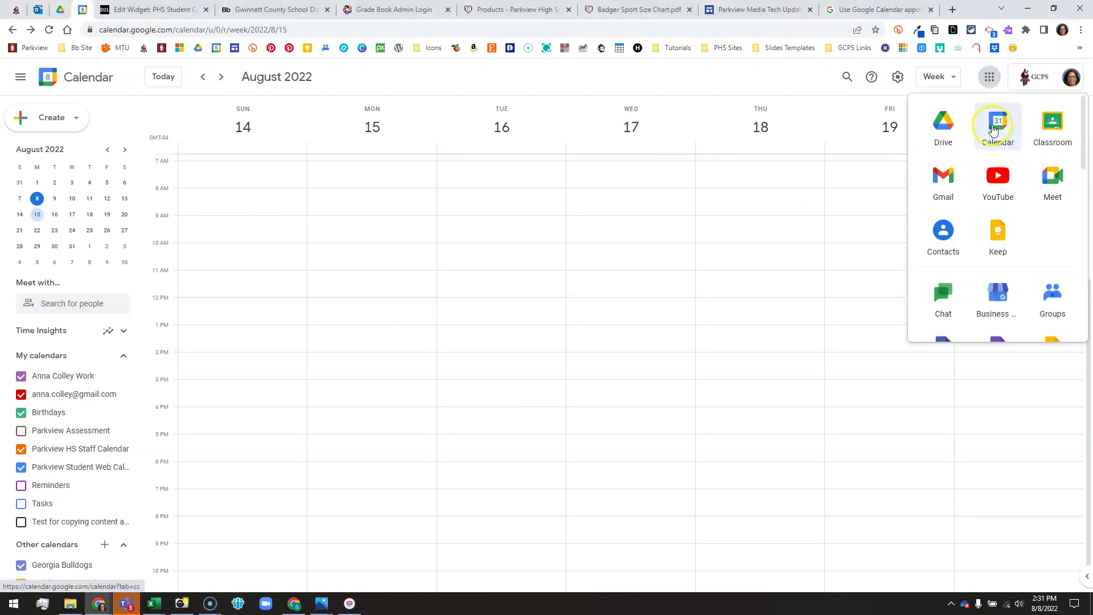
left_click(484, 85)
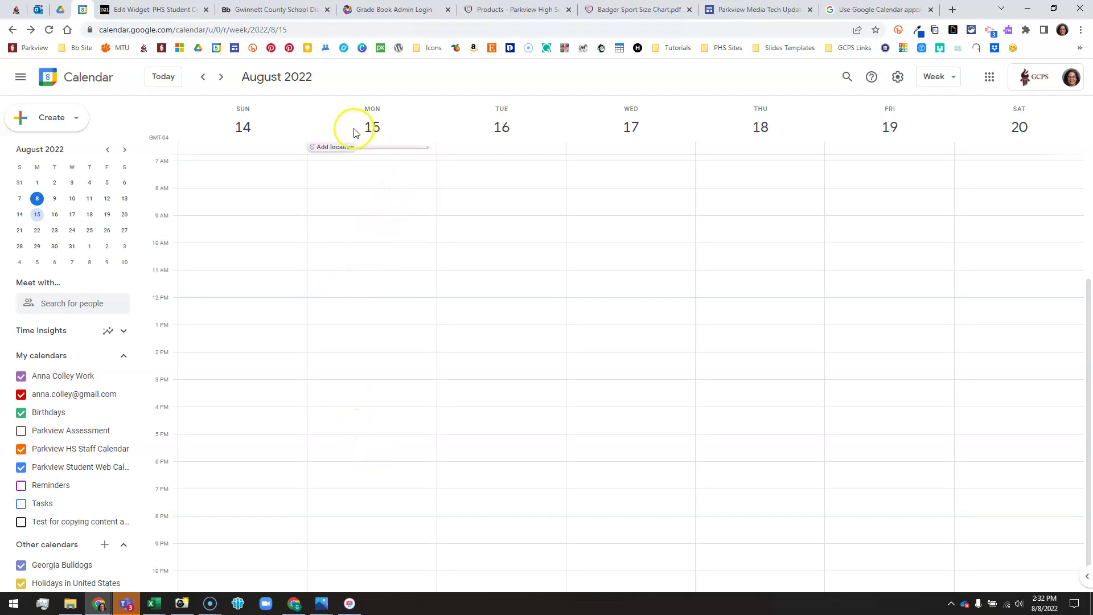
left_click(397, 176)
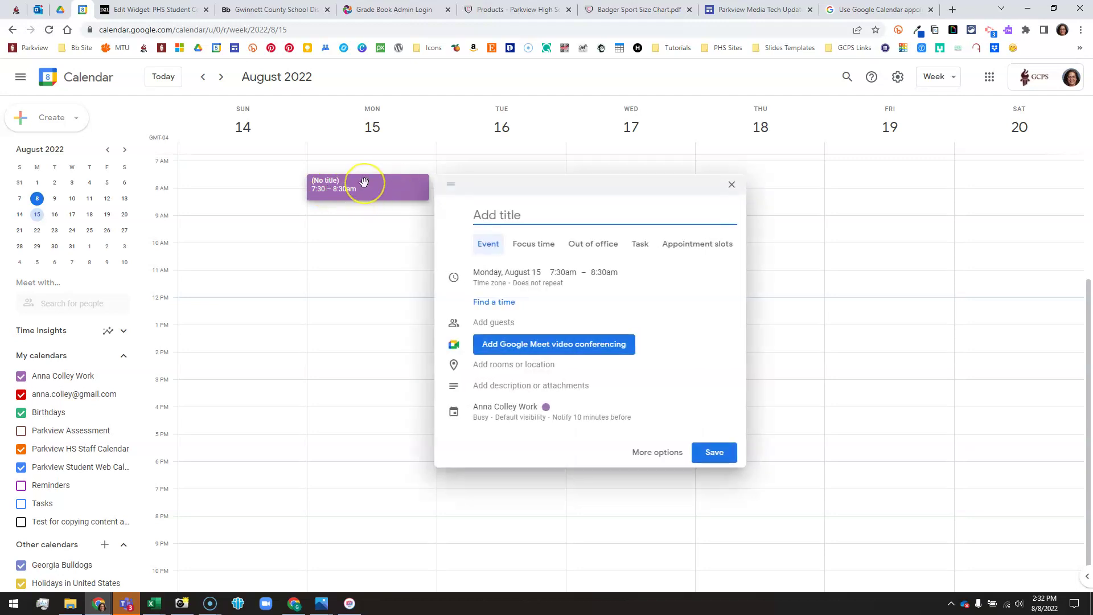
left_click_drag(364, 182, 337, 332)
left_click_drag(378, 254, 362, 241)
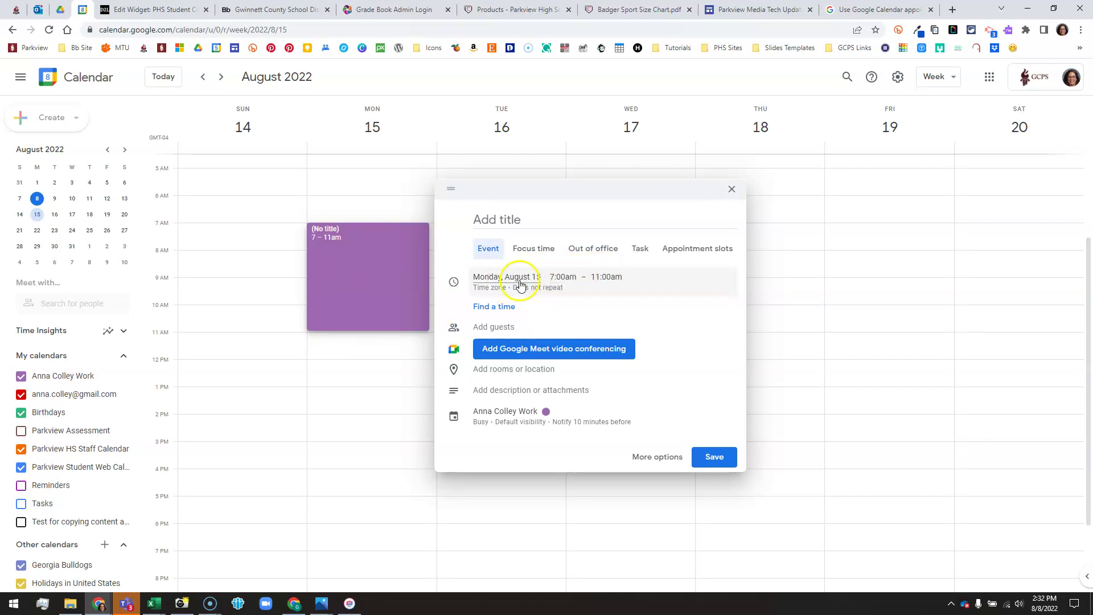
left_click(491, 219)
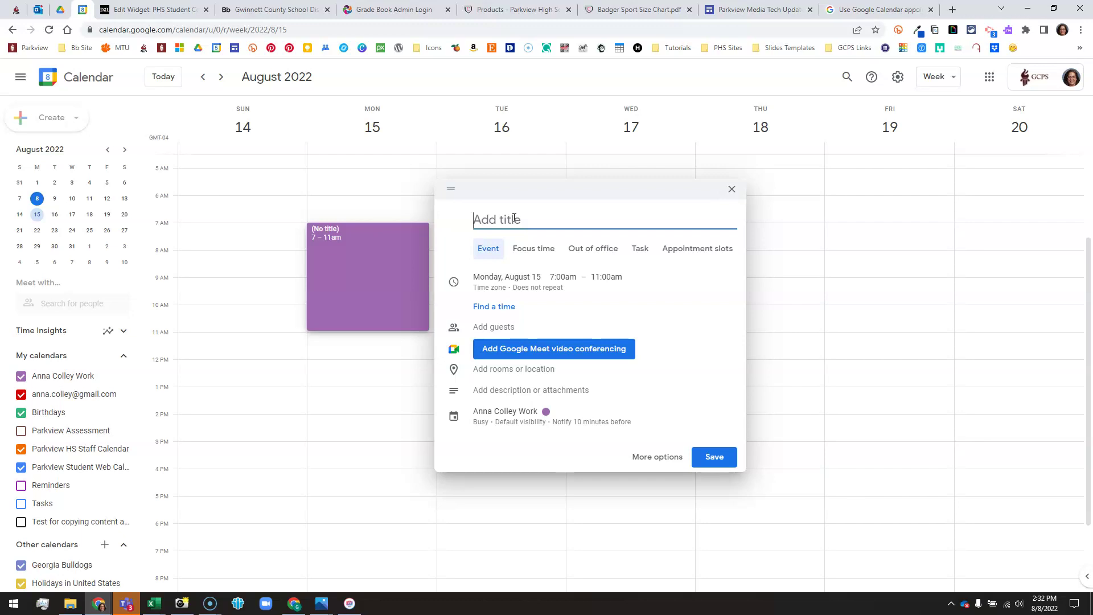
type("Appointment")
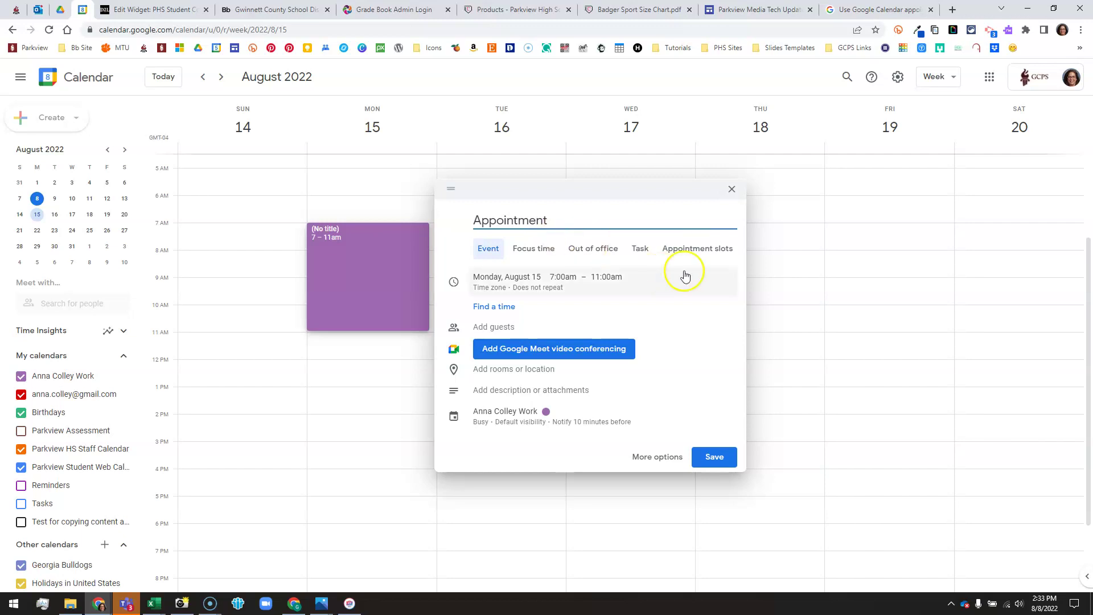
Step: Convert the Appointment draft into appointment slots of 15 minutes each
left_click(688, 249)
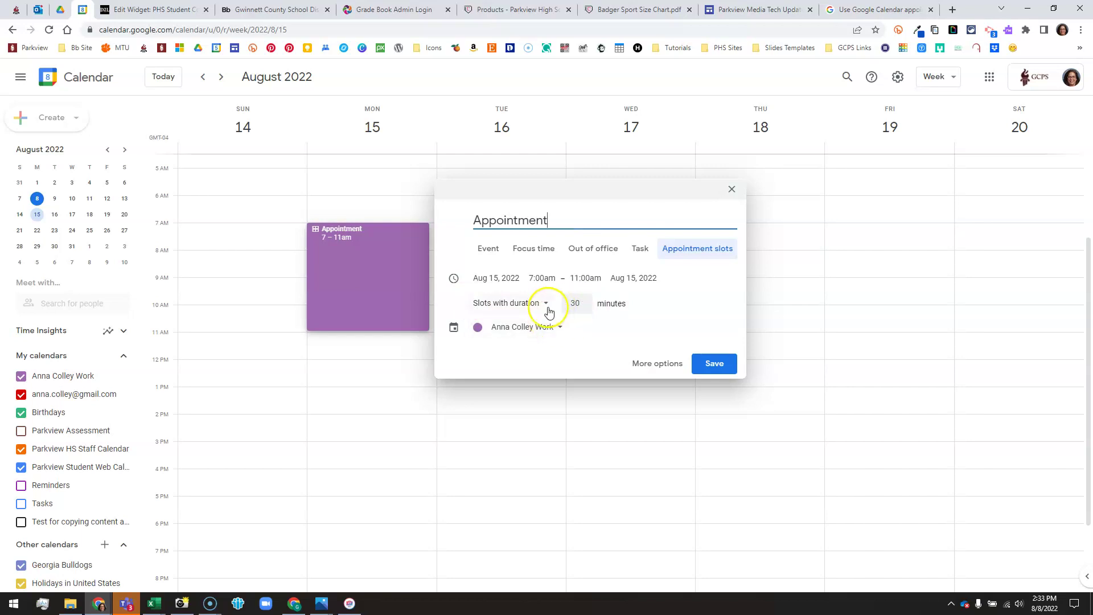
left_click(576, 302)
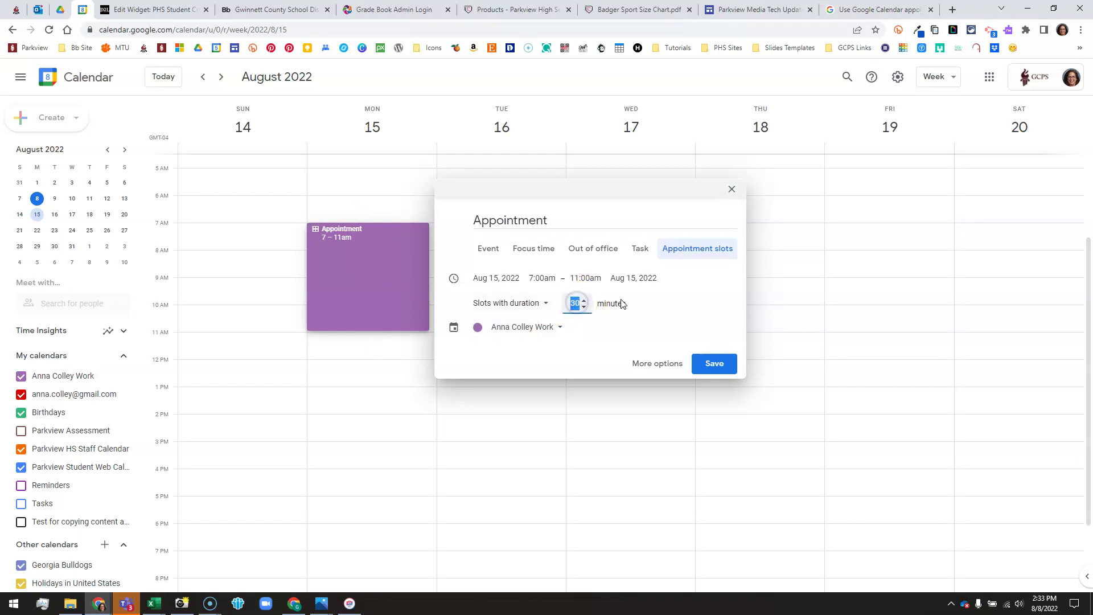
type("15")
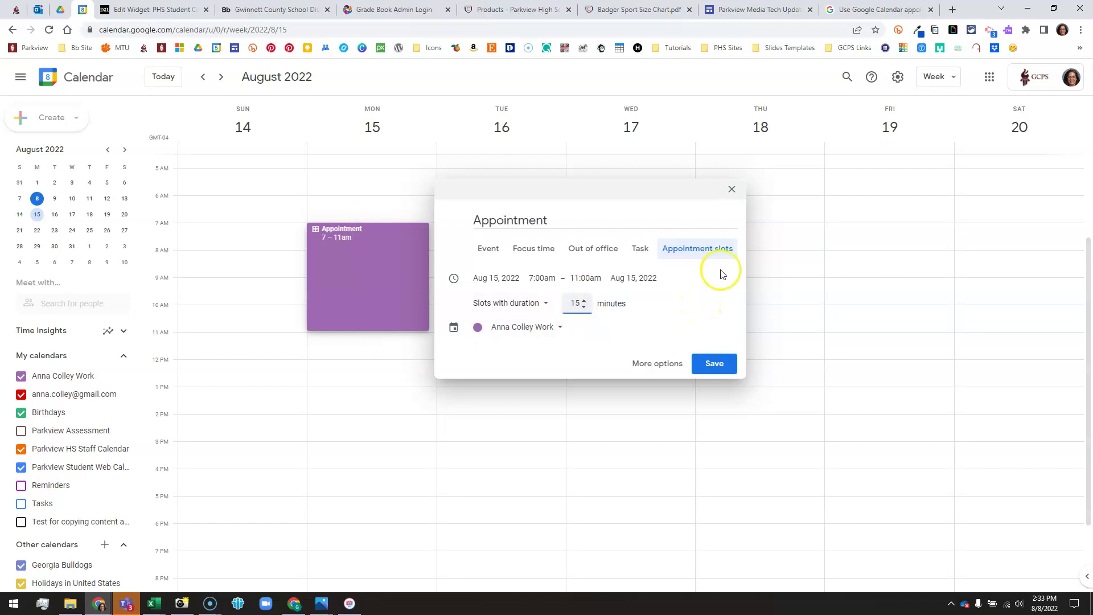
left_click(574, 356)
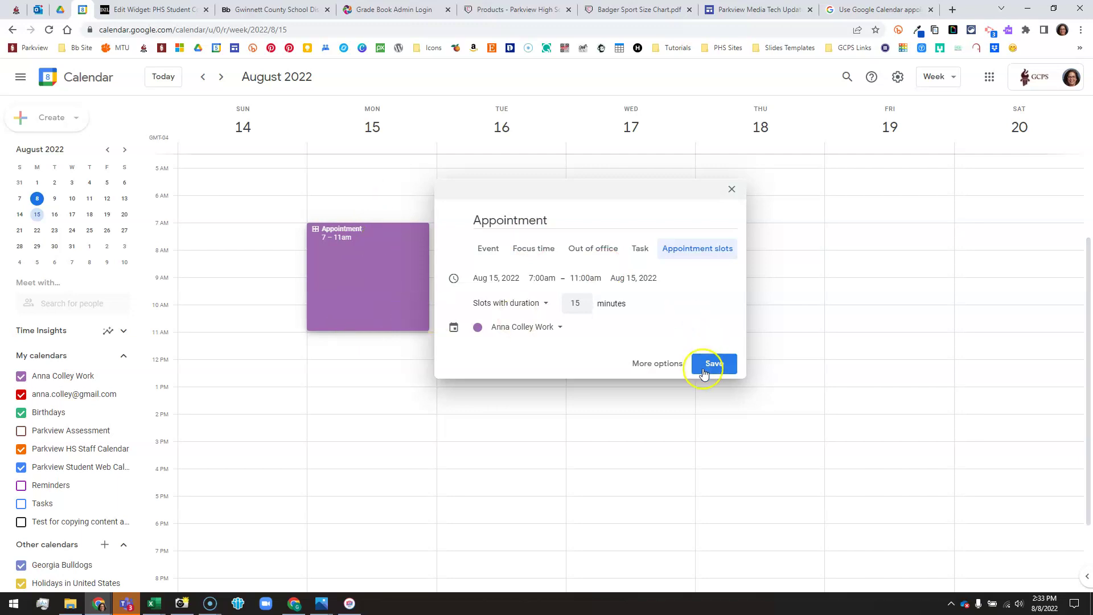
Step: Set the Appointment slots to repeat weekly on Monday and save them
left_click(660, 368)
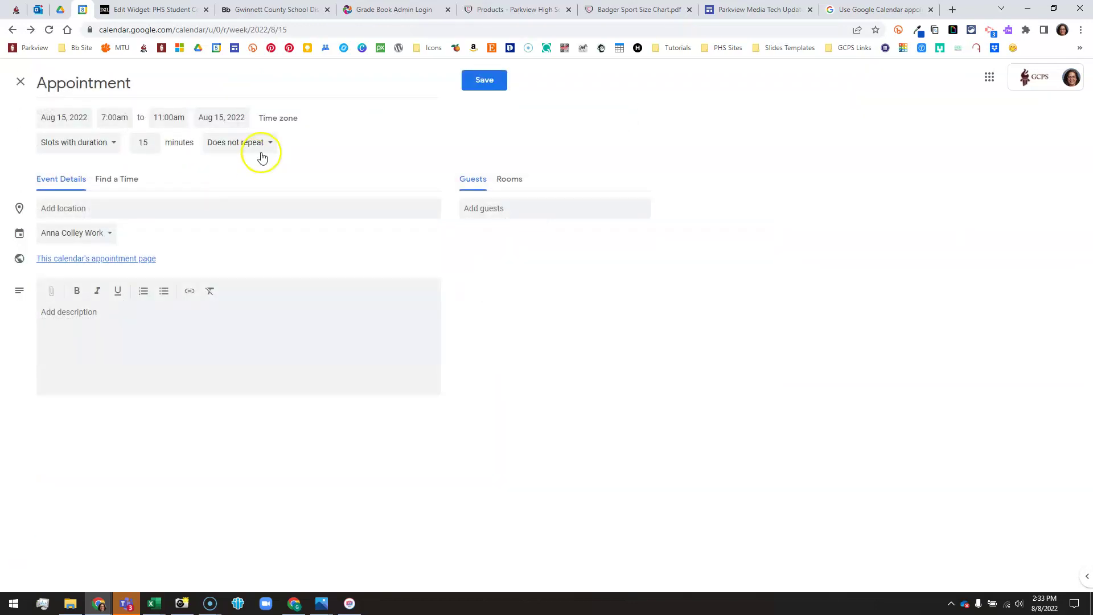
left_click(254, 146)
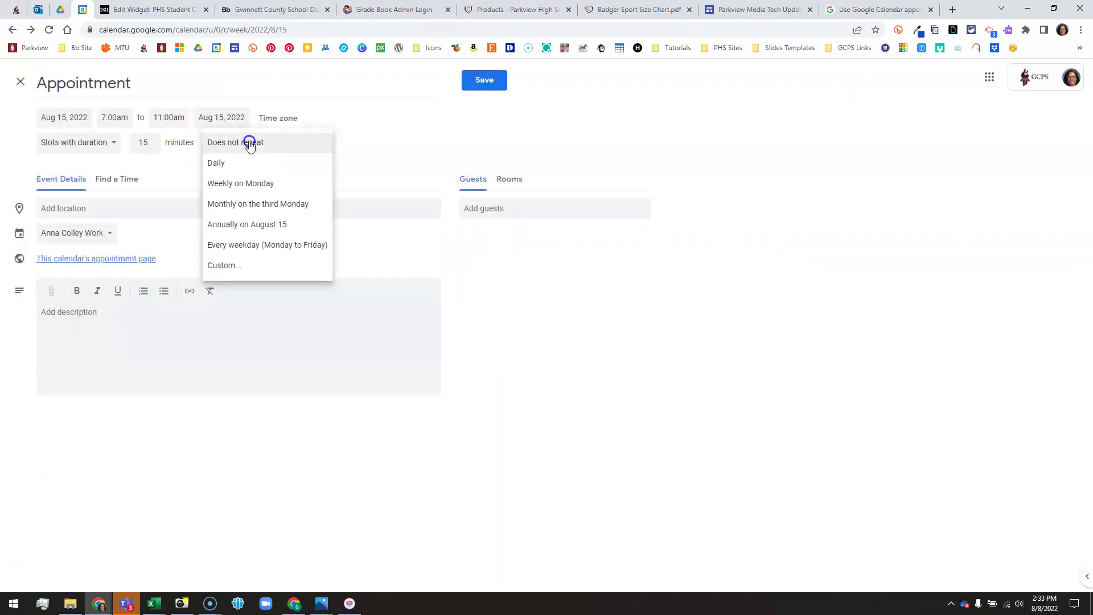
left_click(248, 187)
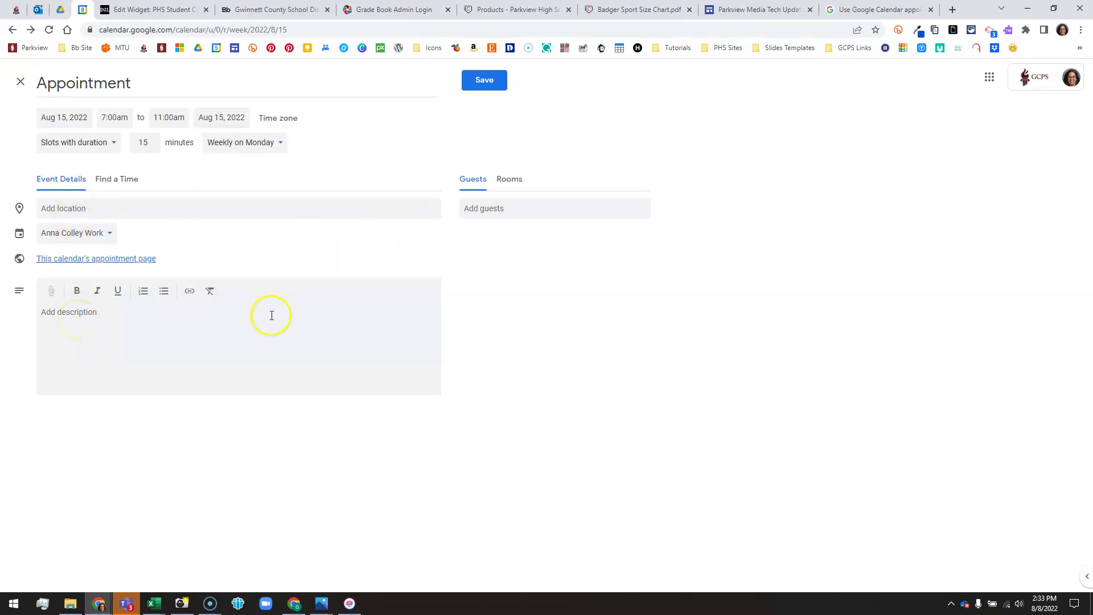
left_click(482, 90)
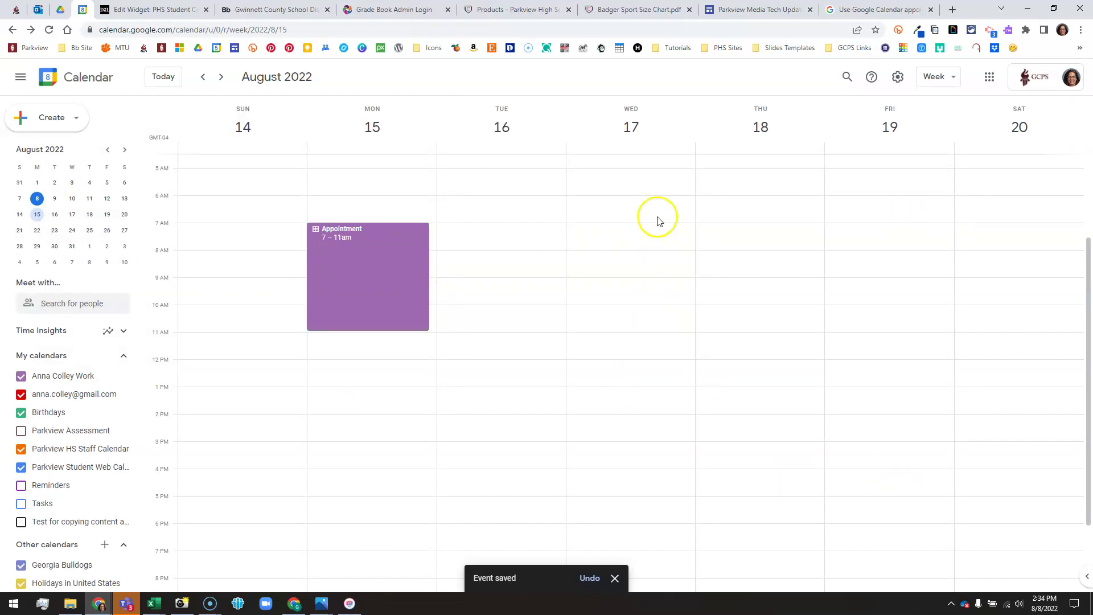
Step: Draft a Wednesday, August 17, 2–3pm event titled 'After School Appointments'
left_click(597, 424)
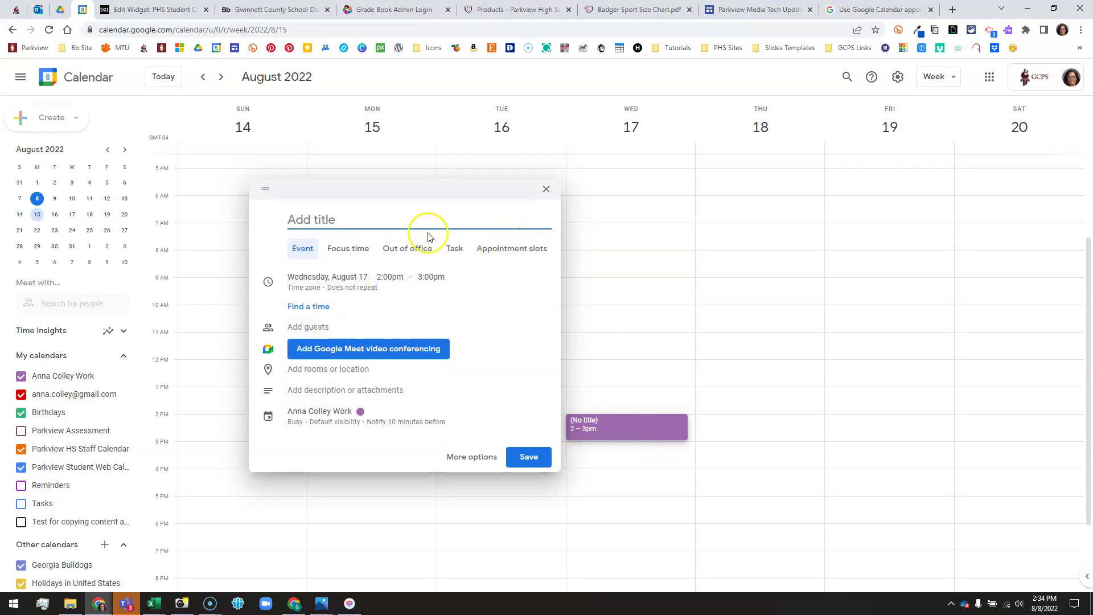
left_click(395, 221)
type("After School Appointmen")
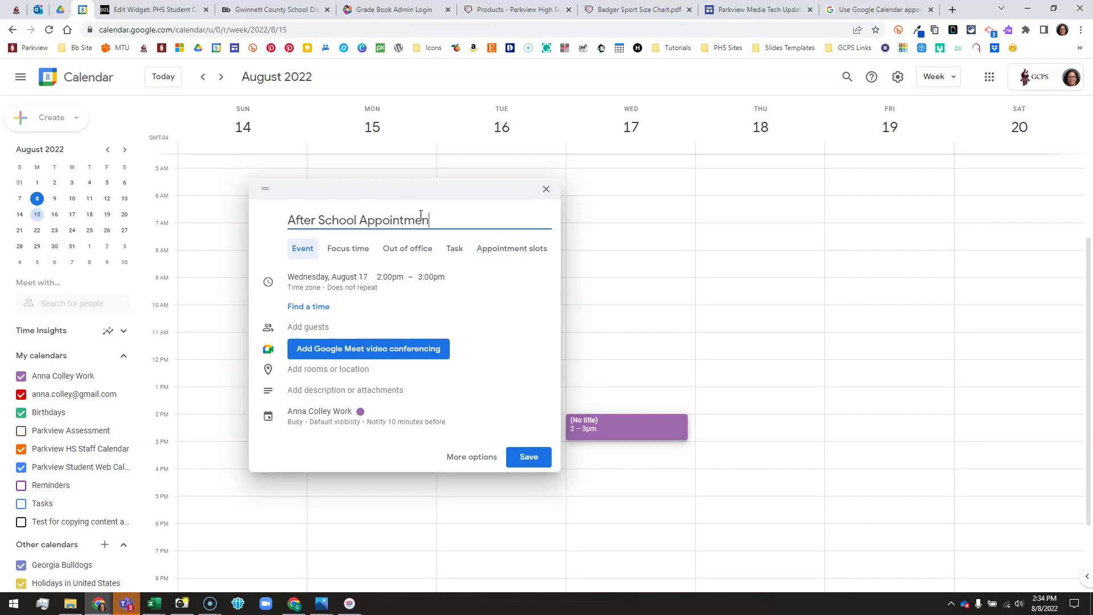
type("ts")
Step: Turn it into appointment slots with 30-minute duration and save
left_click(519, 250)
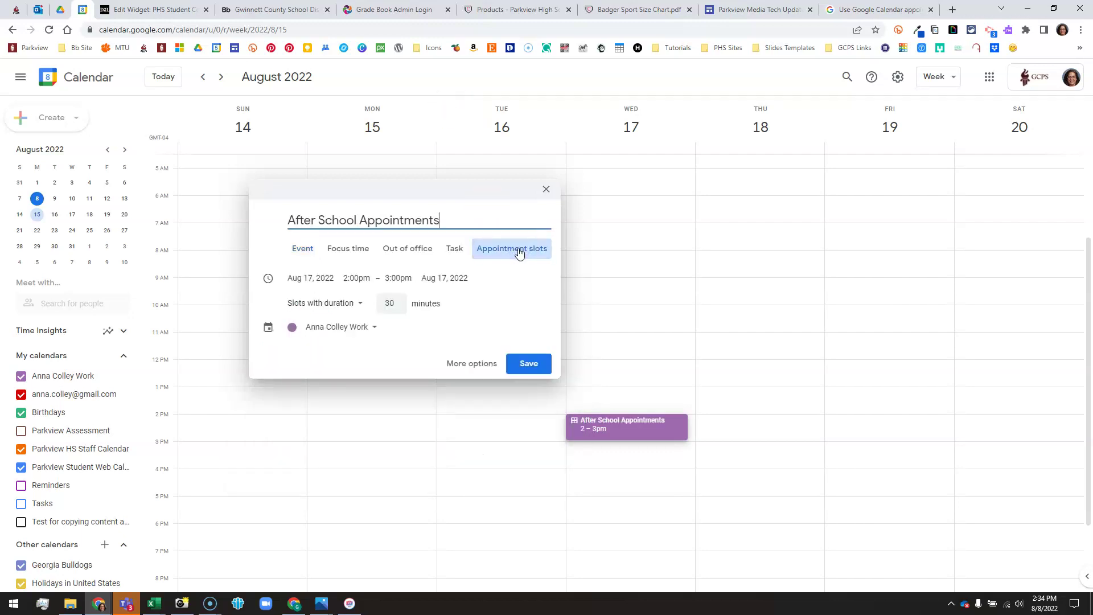
left_click(391, 305)
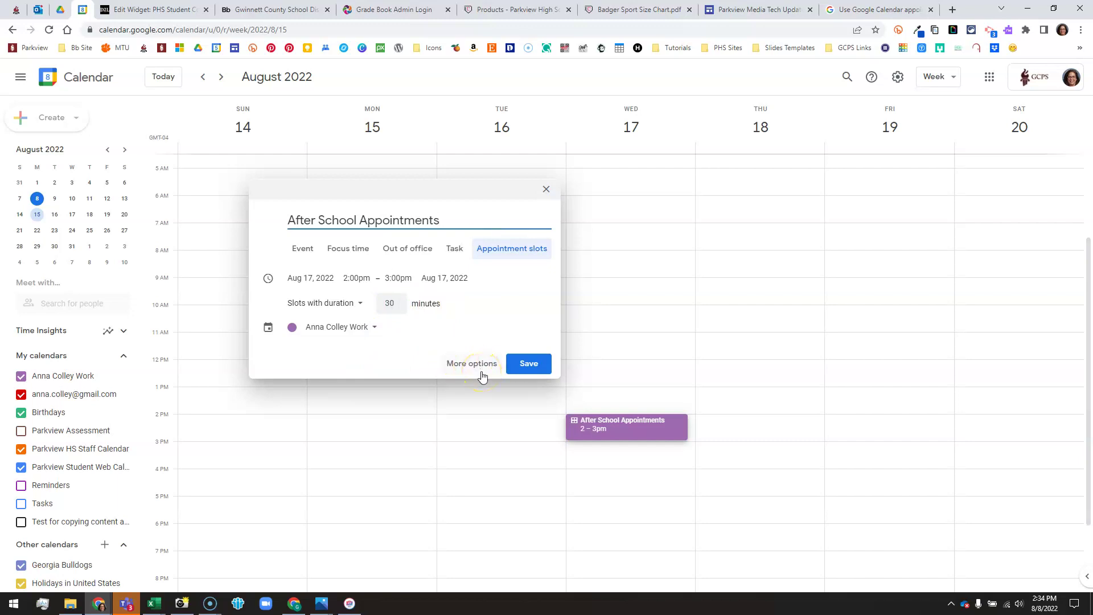
left_click(537, 371)
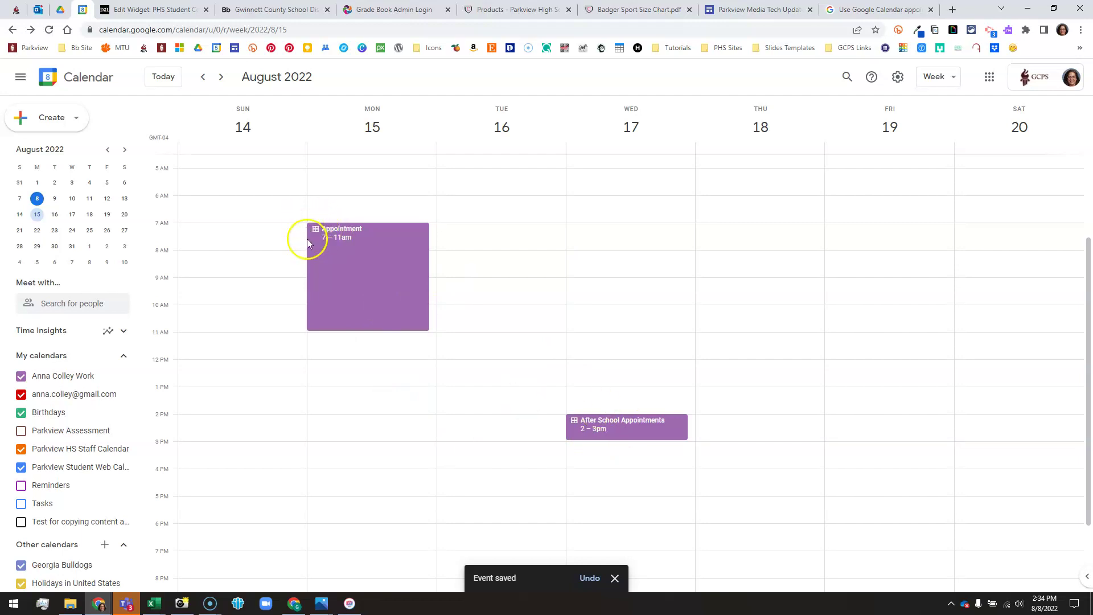
Step: Open the calendar's appointment booking page from Monday's Appointment block in a new tab
left_click(341, 288)
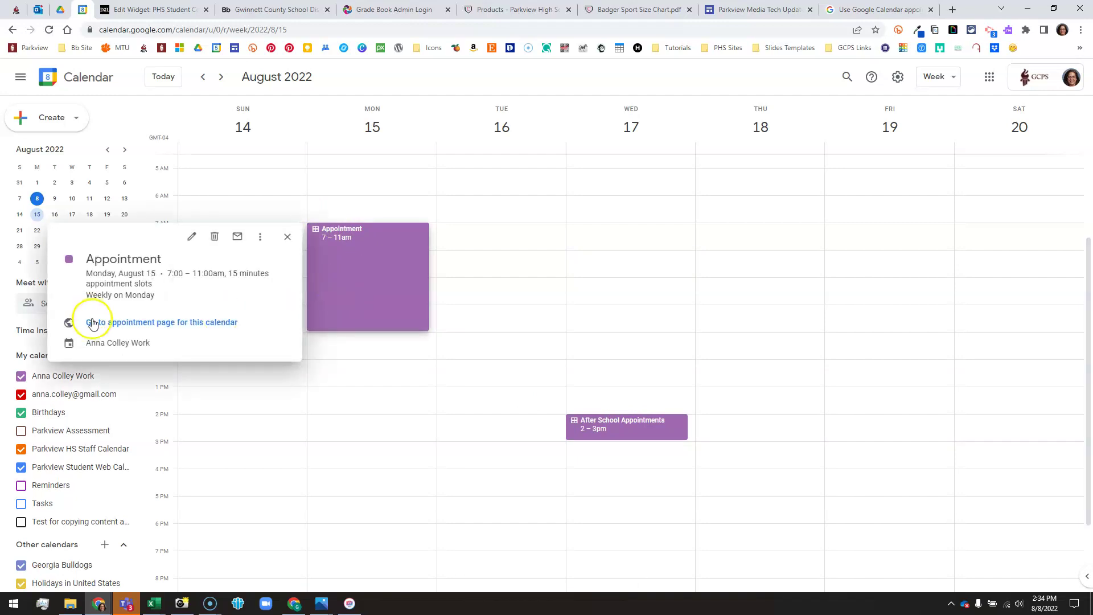
right_click(196, 326)
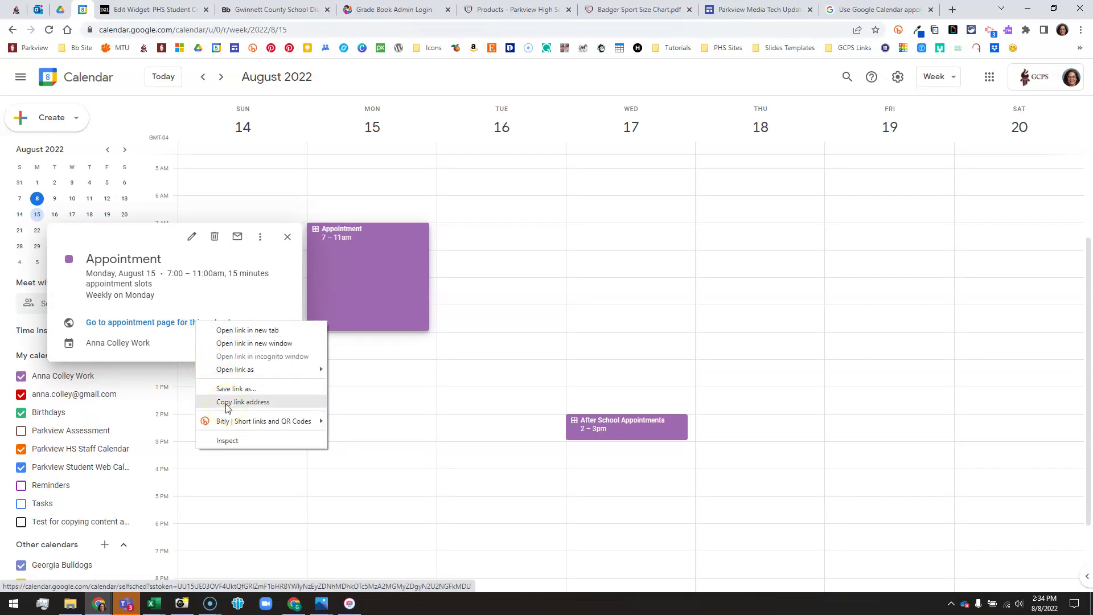
left_click(175, 322)
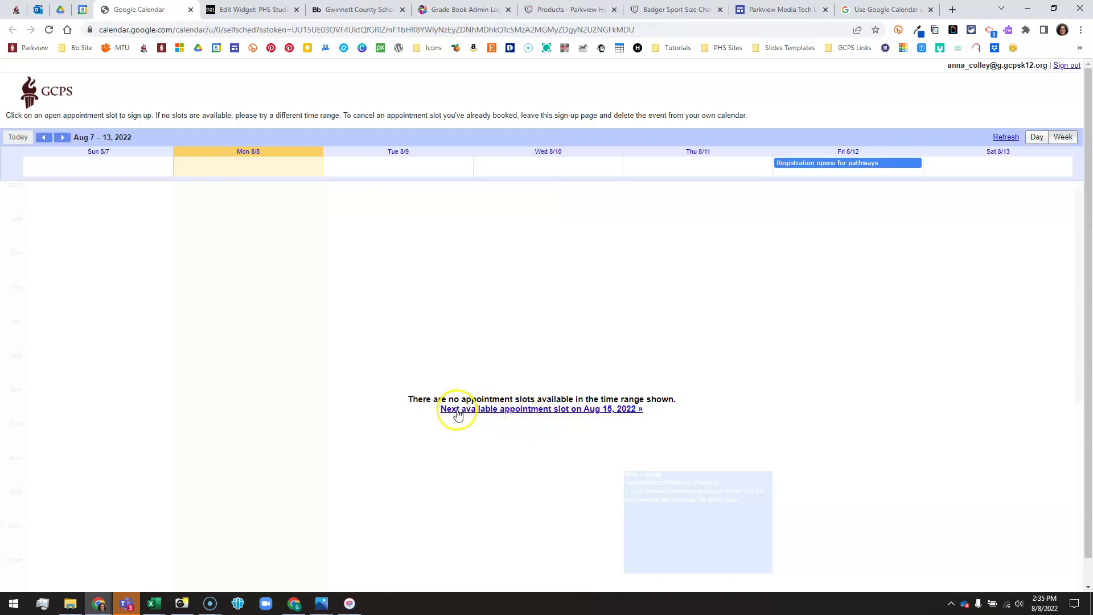
Step: Book the Monday, August 15, 7:30–7:45am slot on the sign-up page
left_click(592, 417)
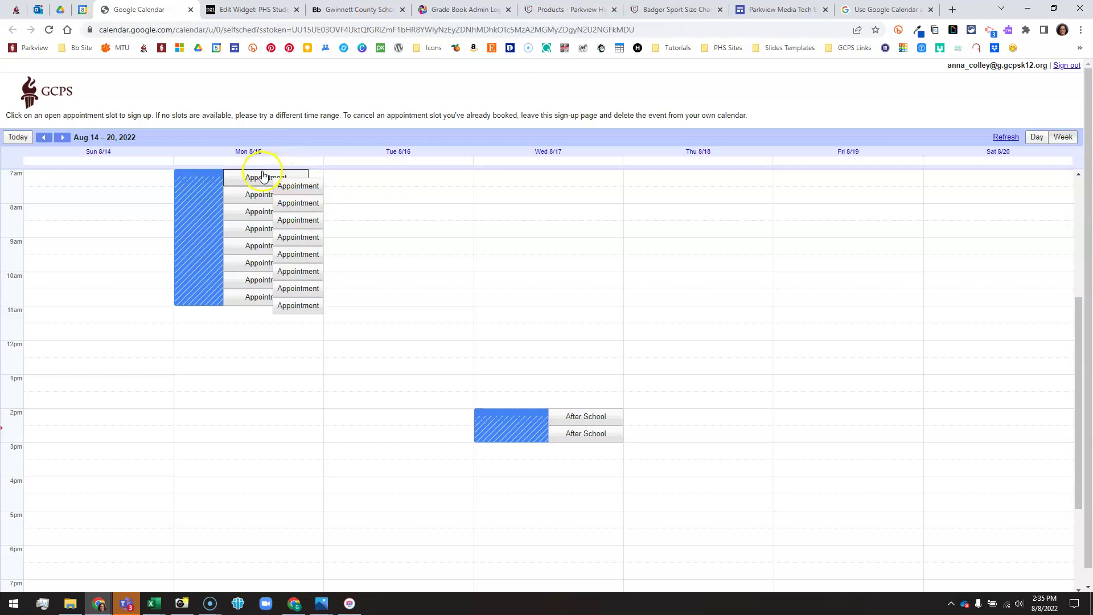
left_click(255, 196)
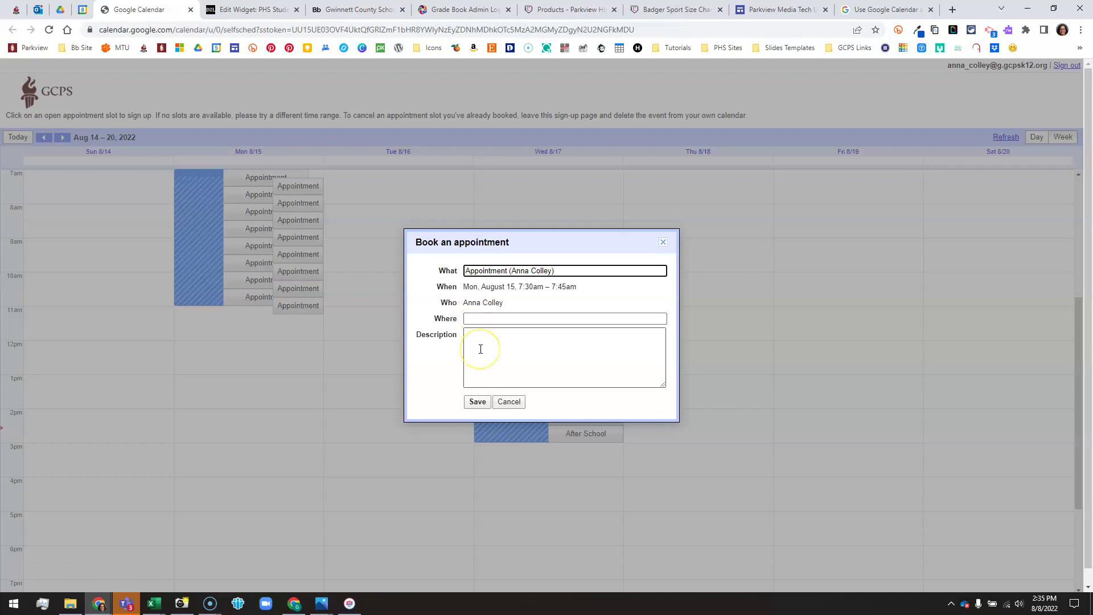
left_click(477, 403)
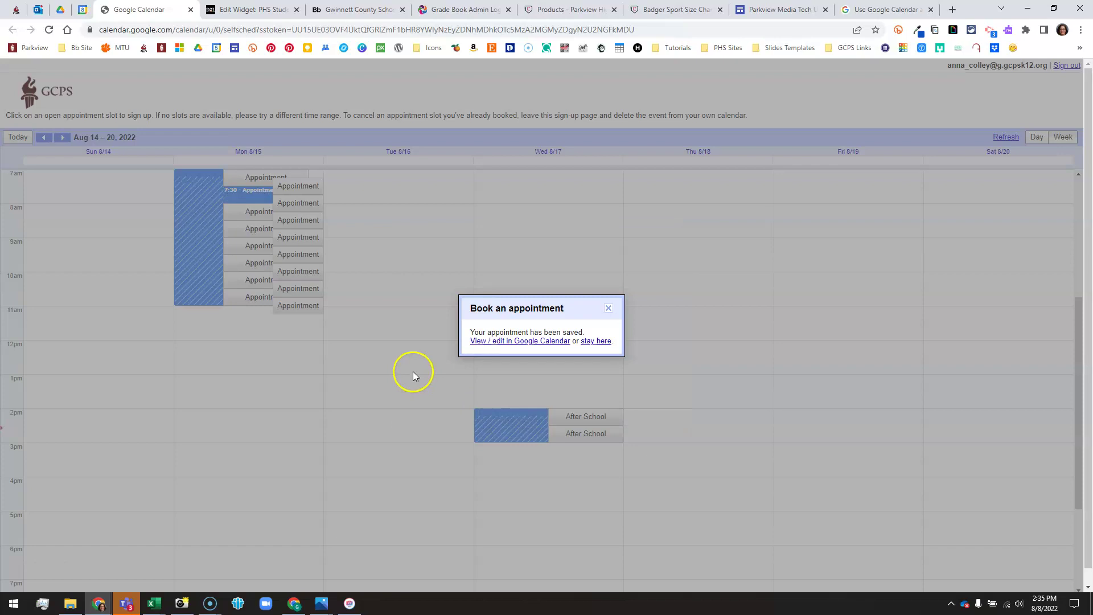
left_click(609, 309)
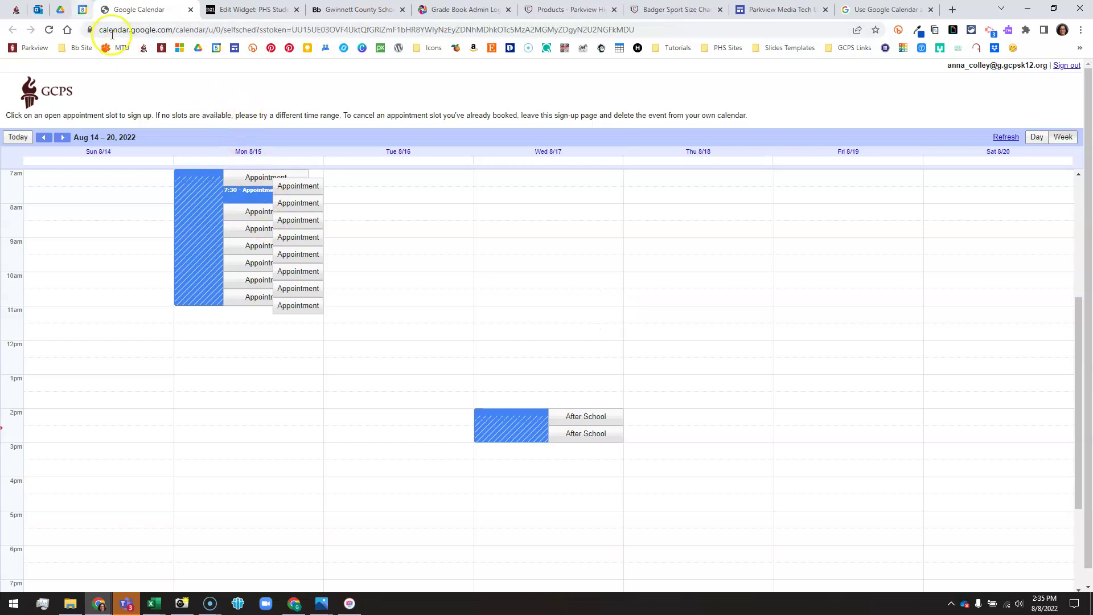
Step: Back in the calendar, check the booked 7:30 appointment and reopen the Appointment block's details
left_click(83, 9)
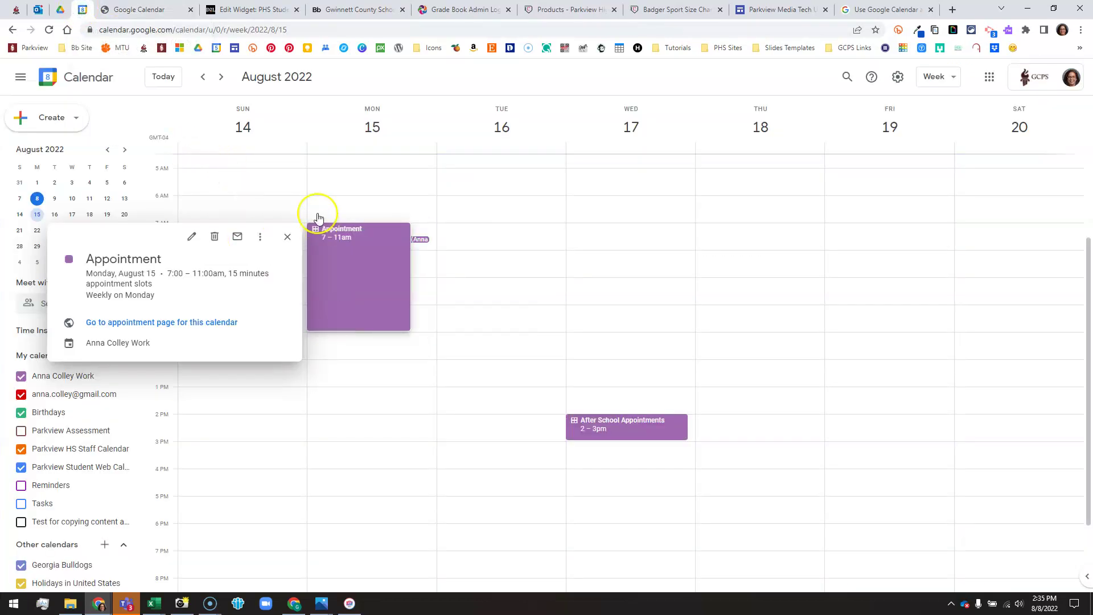
left_click(453, 122)
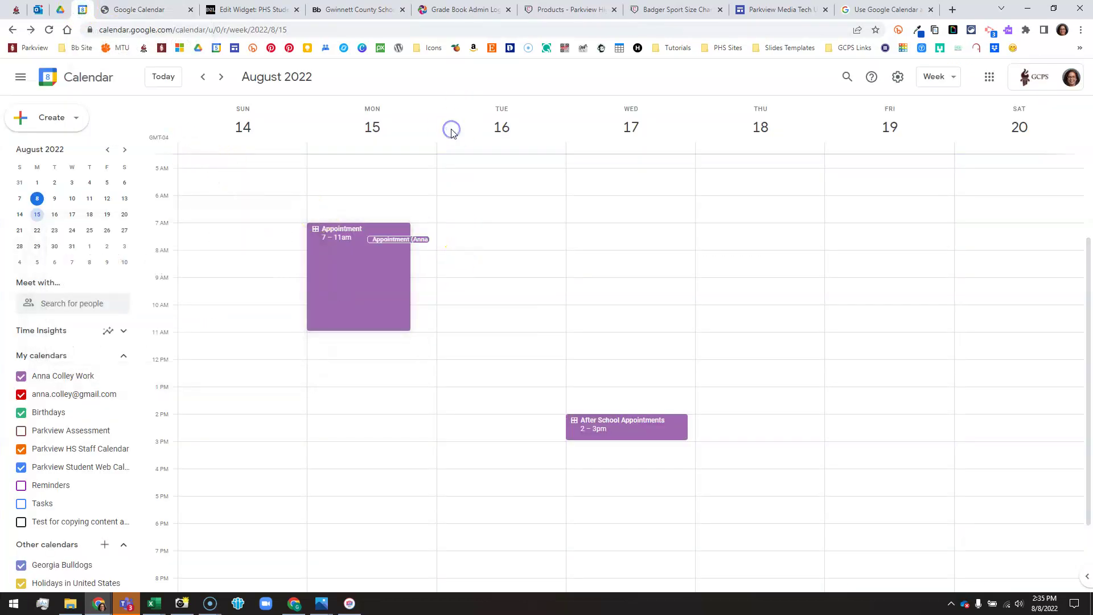
left_click(411, 240)
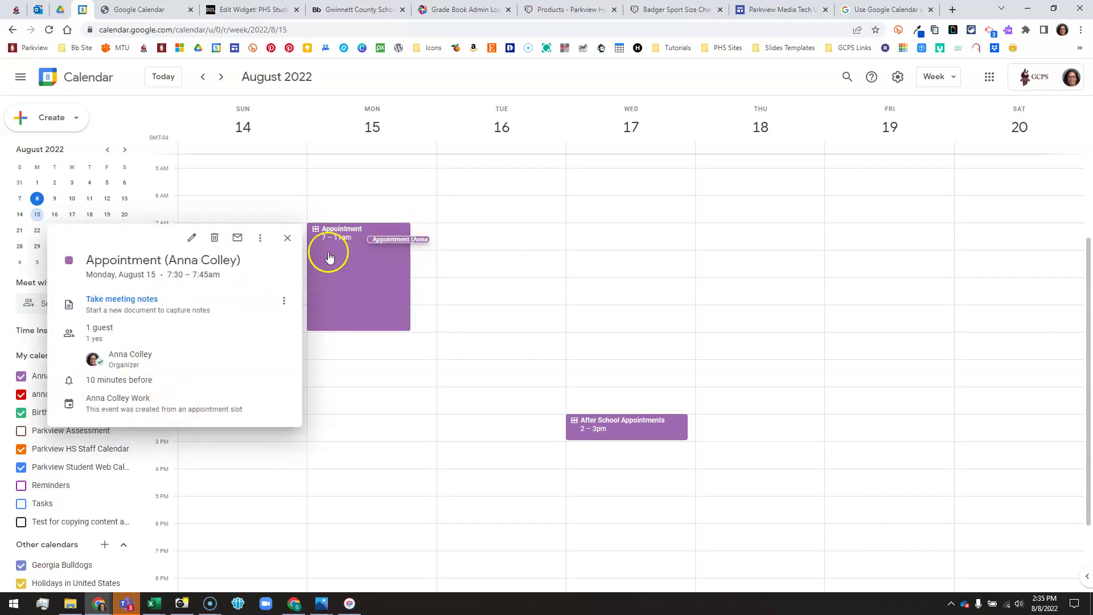
left_click(364, 89)
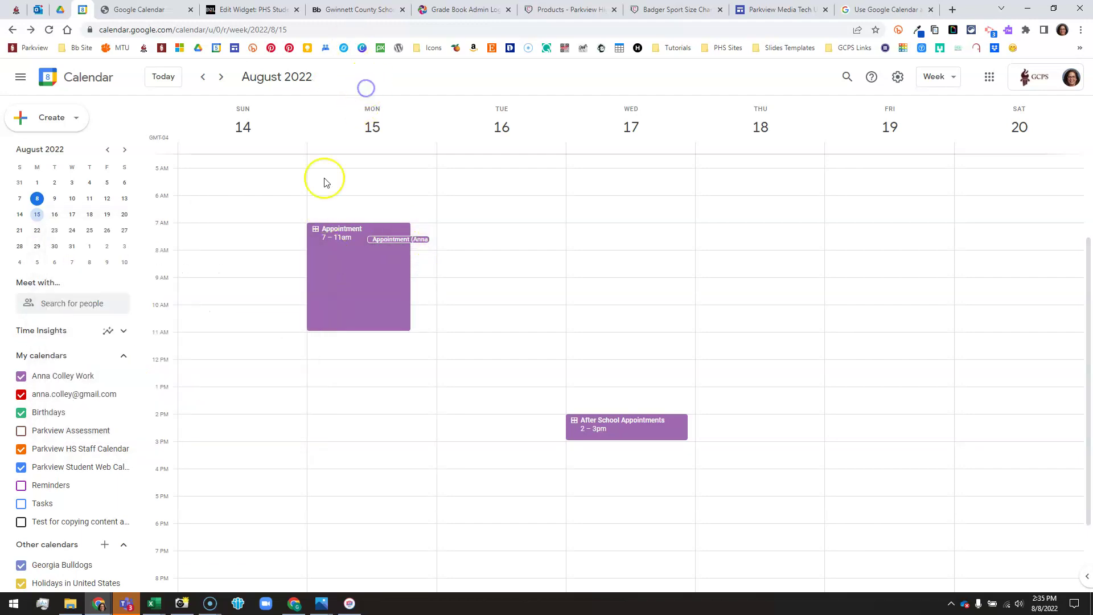
left_click(341, 264)
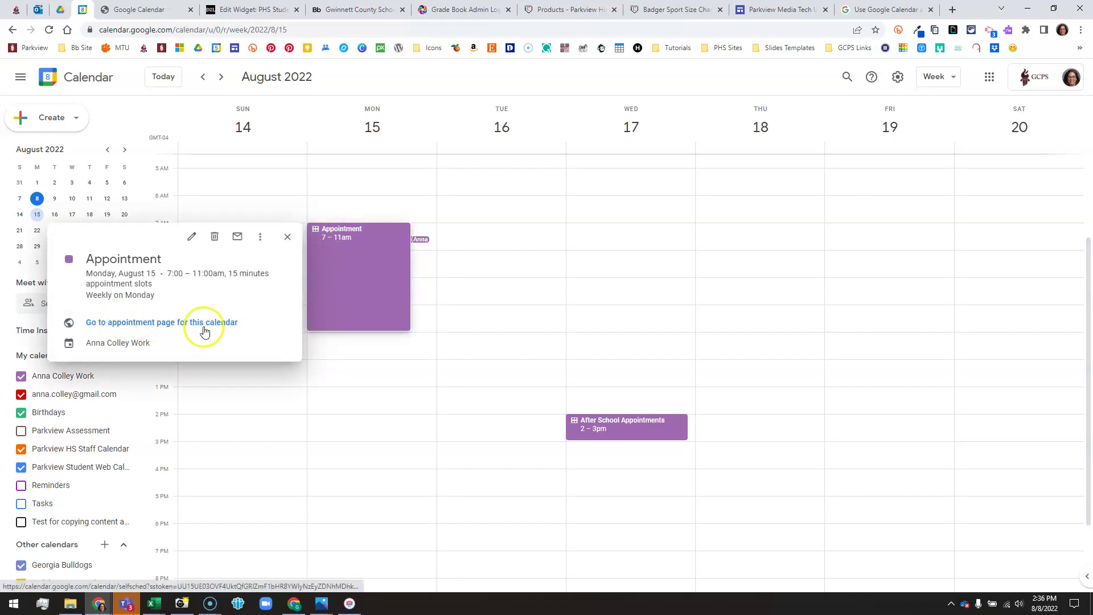
Step: Create a Tuesday, August 16, 9–10am draft set as appointment slots
left_click(530, 292)
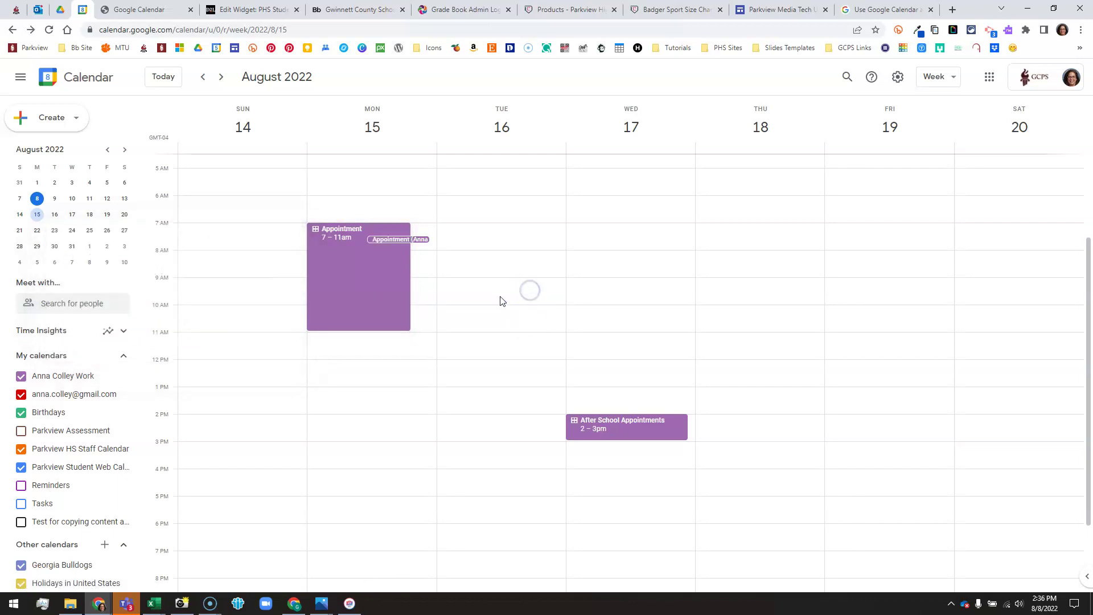
left_click(484, 294)
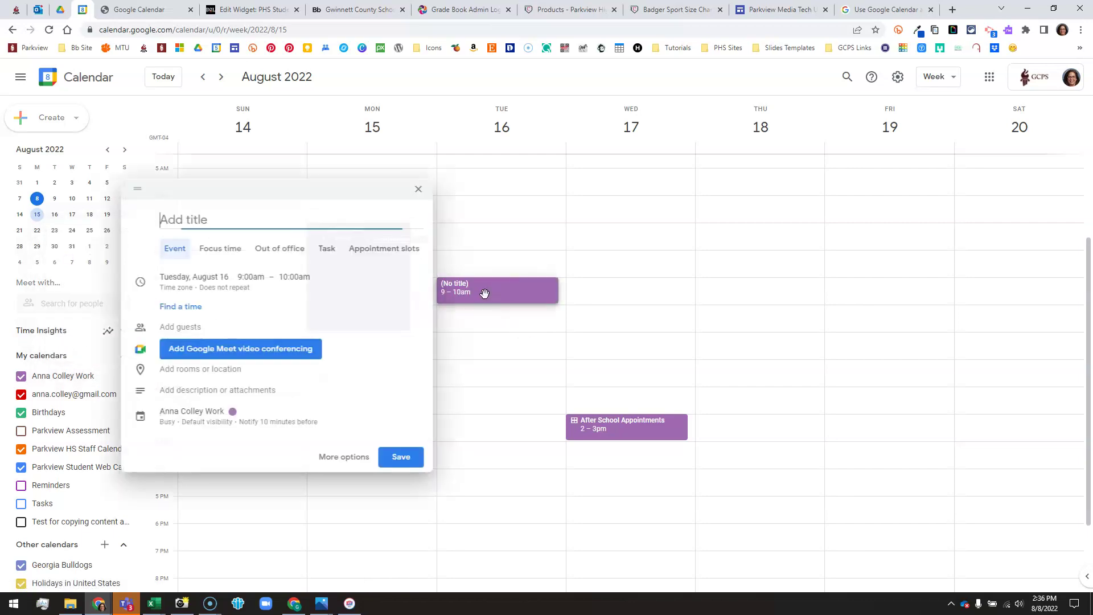
left_click(363, 254)
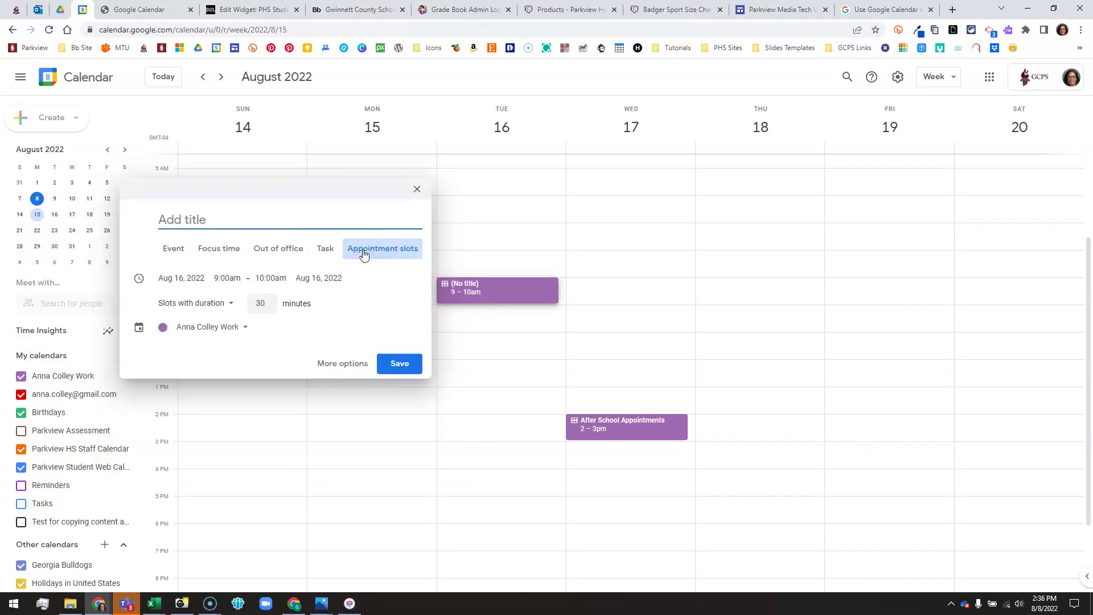